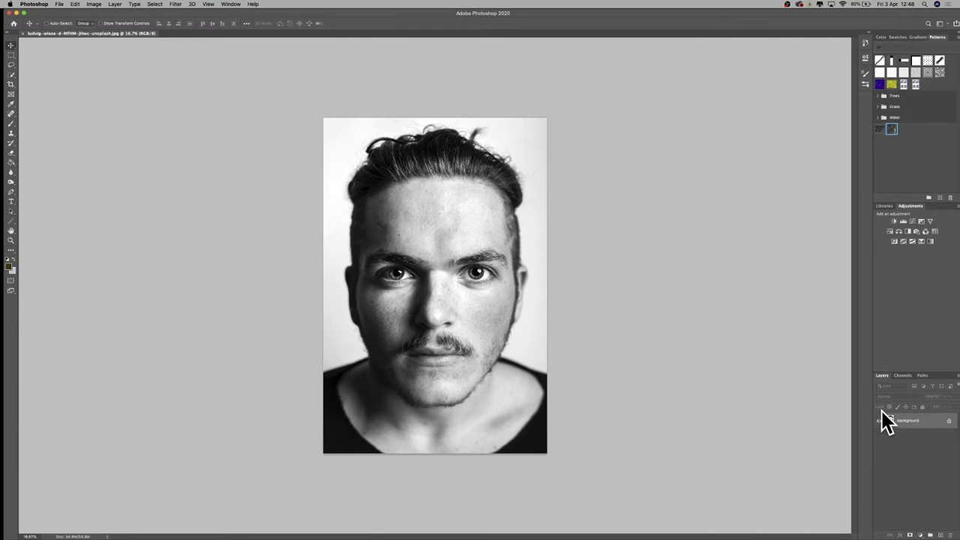
# Duplicate the Background layer, then convert the new Background copy into a Smart Object
pyautogui.rightClick(910, 421)
pyautogui.press('Escape')
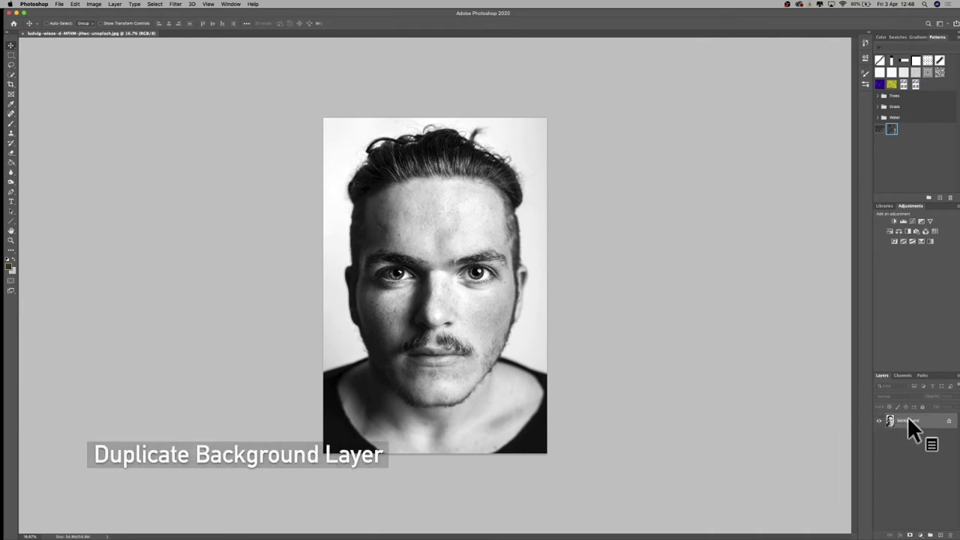
pyautogui.rightClick(910, 423)
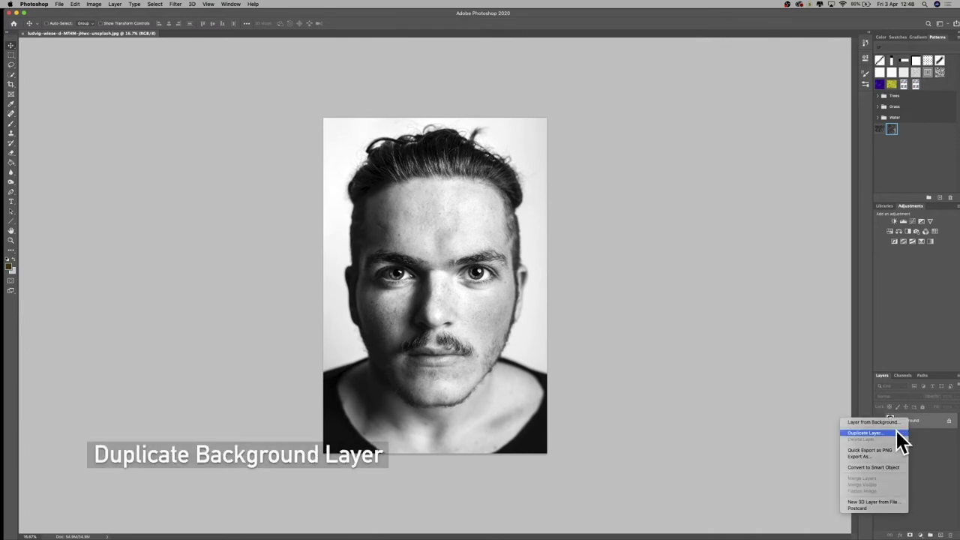
pyautogui.click(896, 432)
pyautogui.click(334, 137)
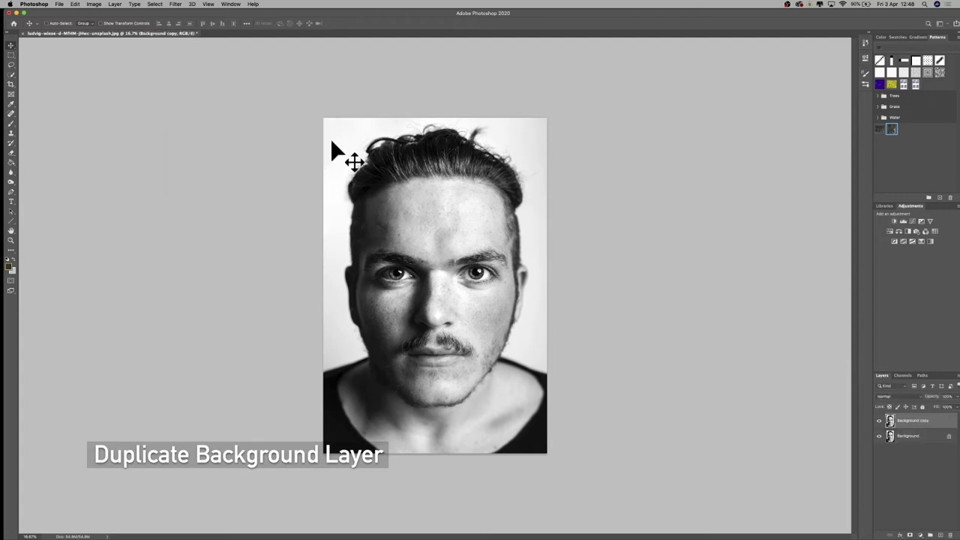
pyautogui.rightClick(902, 422)
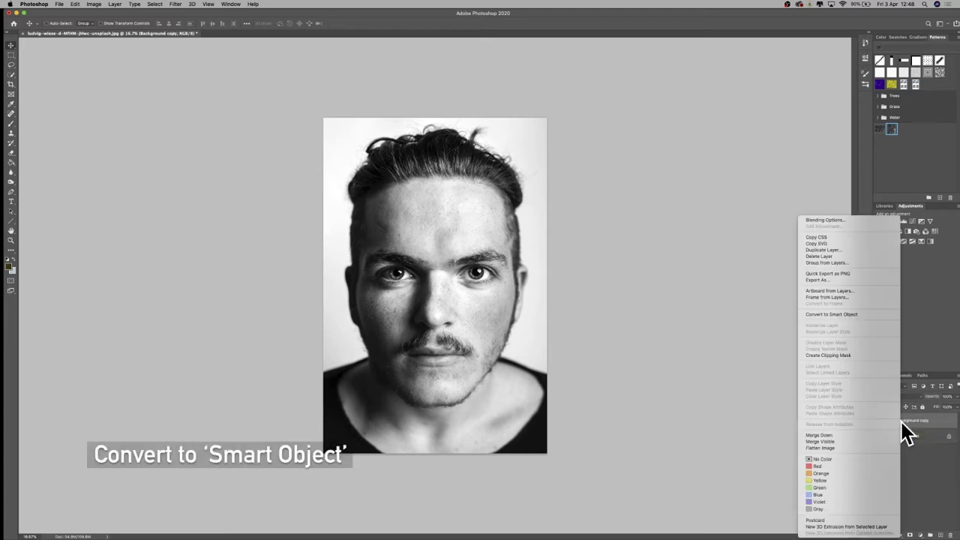
pyautogui.click(840, 314)
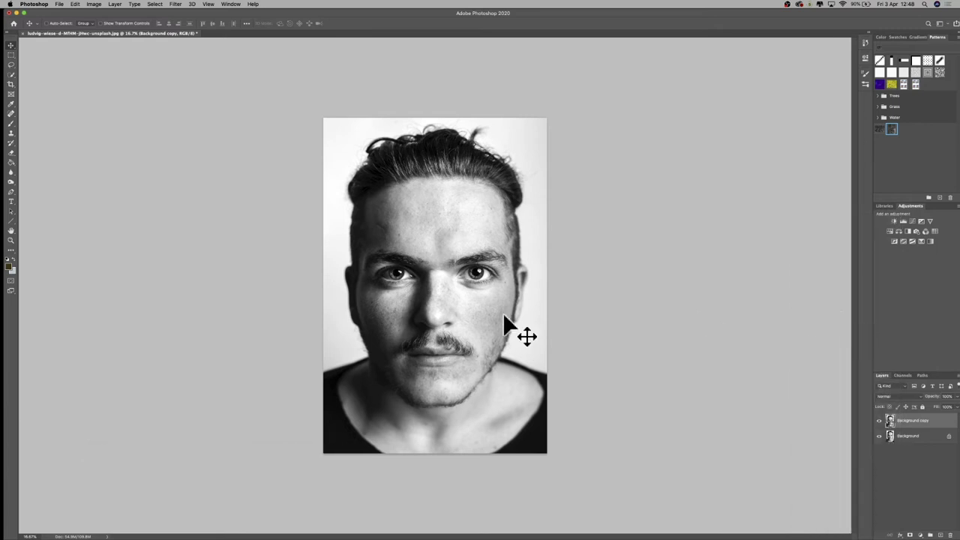
# Apply Filter > Other > High Pass to the Background copy with a radius of about 0.1 pixels
pyautogui.click(175, 4)
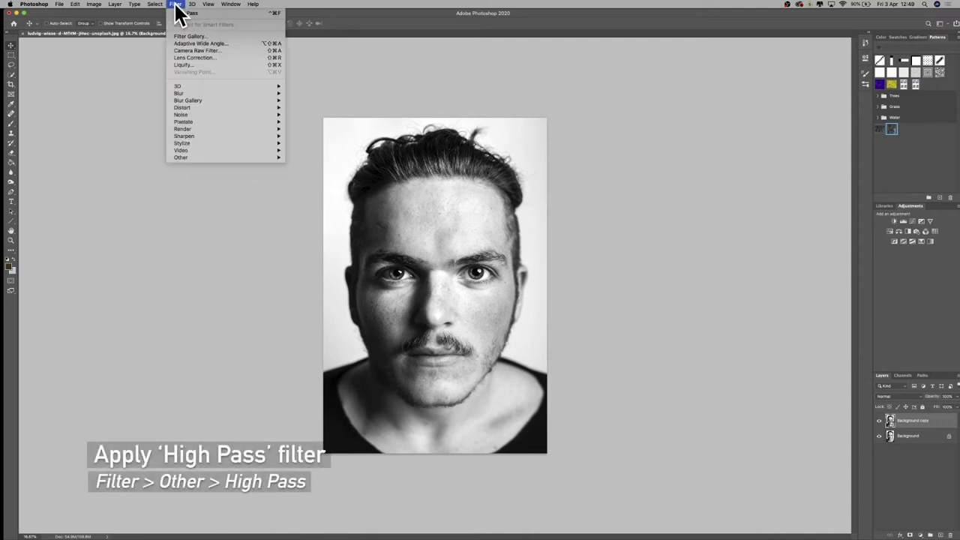
pyautogui.moveTo(211, 154)
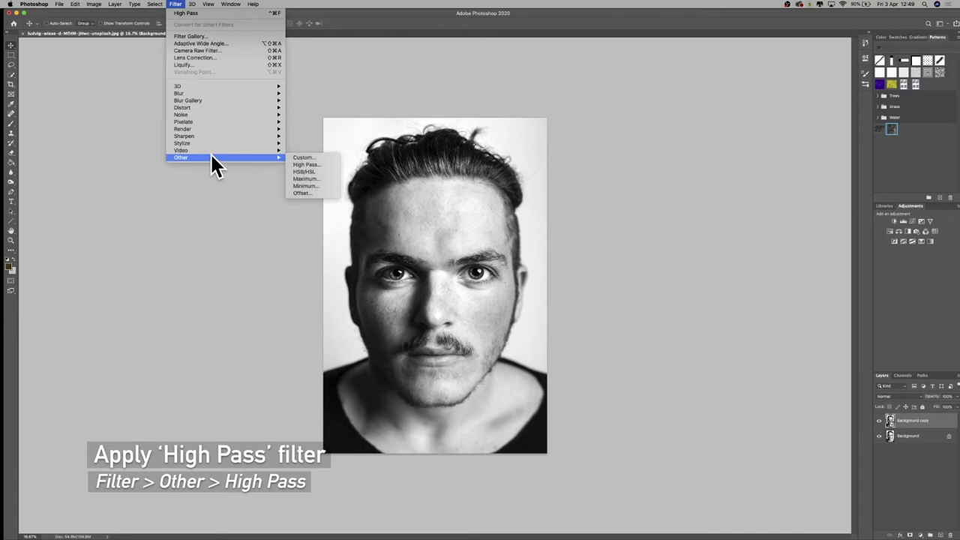
pyautogui.click(297, 165)
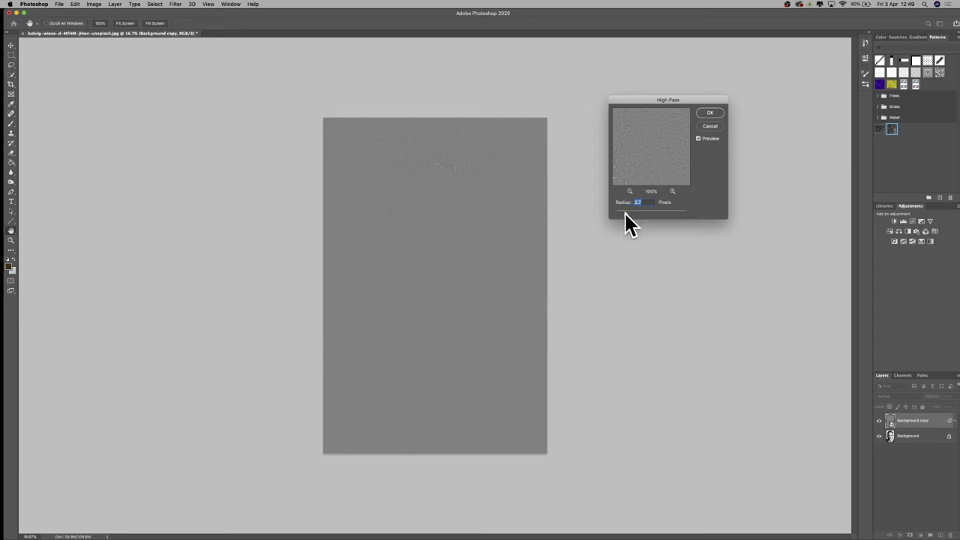
pyautogui.moveTo(626, 213); pyautogui.dragTo(615, 215)
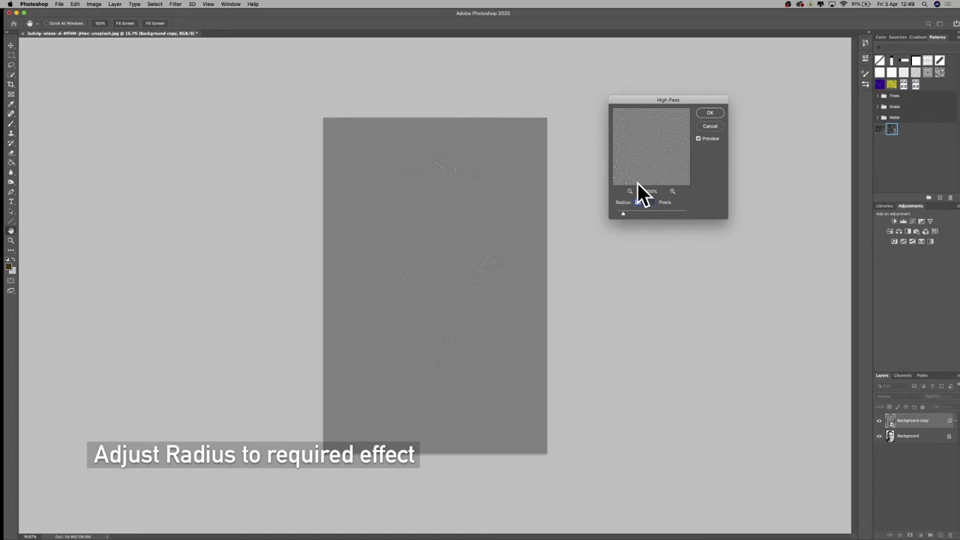
pyautogui.click(710, 115)
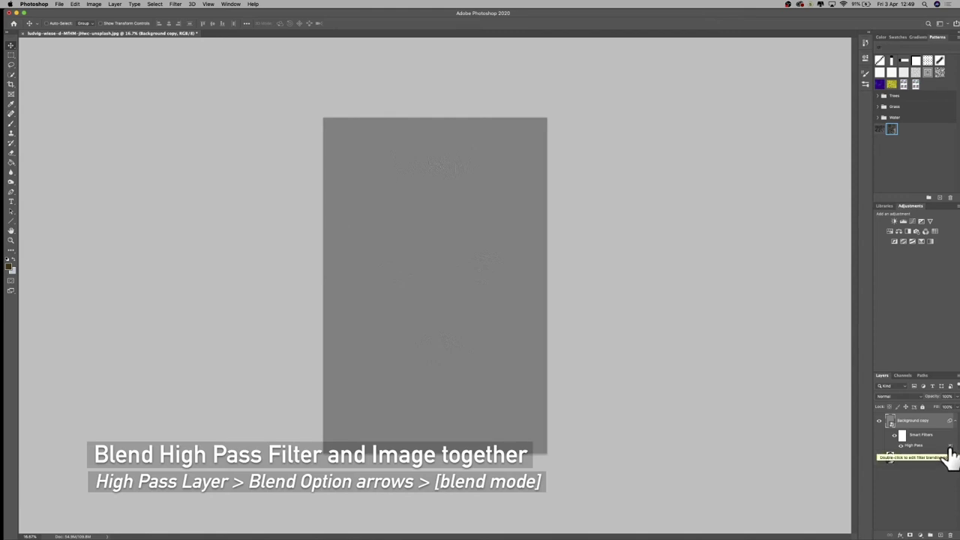
# Compare Overlay, Soft Light and Hard Light, then set the High Pass filter's blend mode to Linear Light
pyautogui.doubleClick(949, 447)
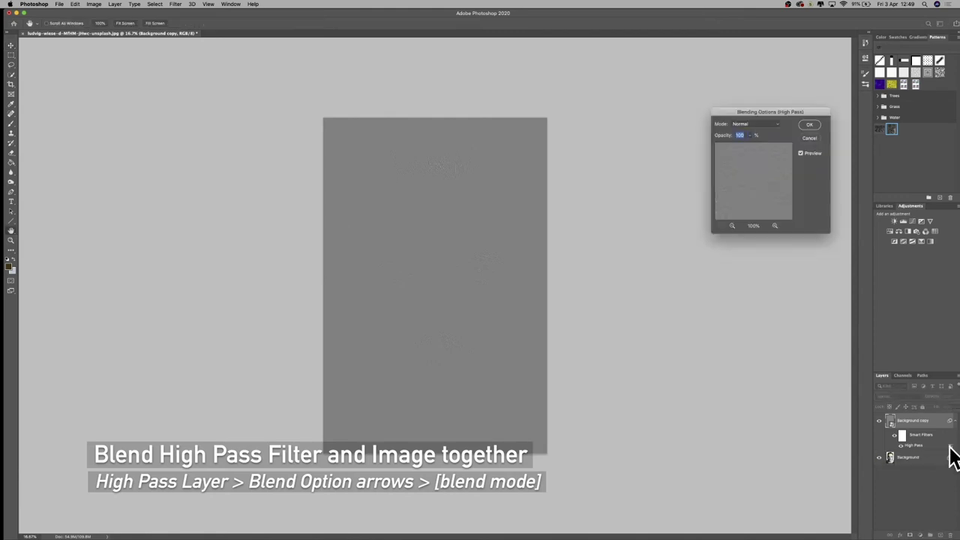
pyautogui.click(760, 118)
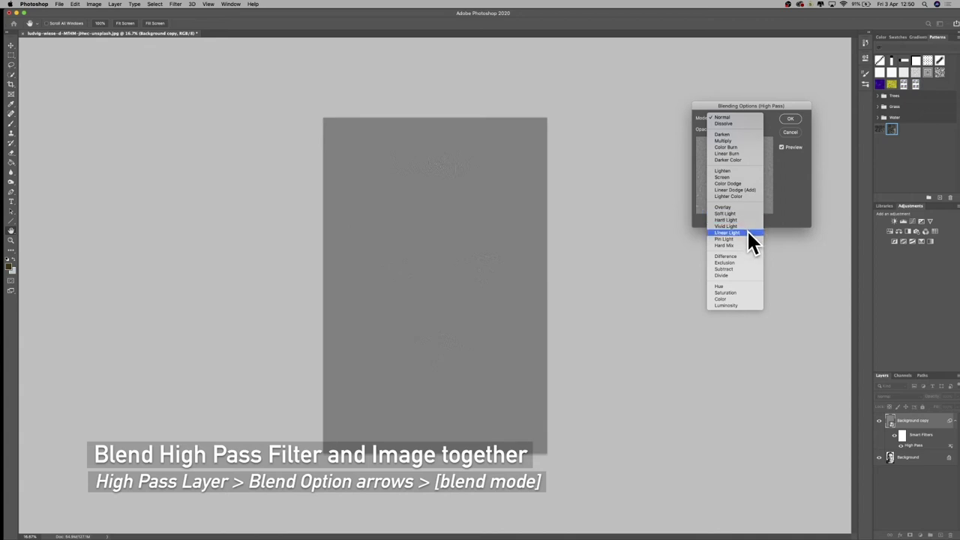
pyautogui.click(730, 206)
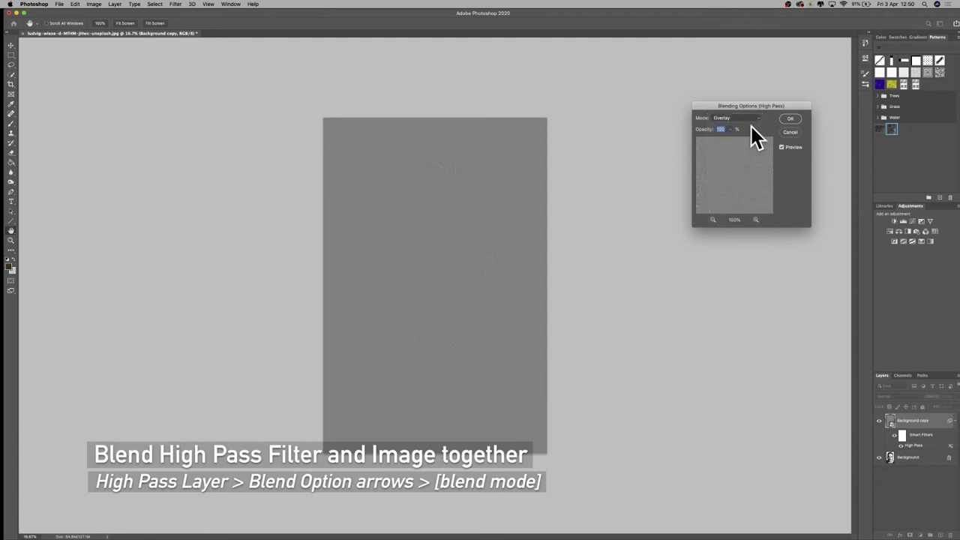
pyautogui.click(759, 118)
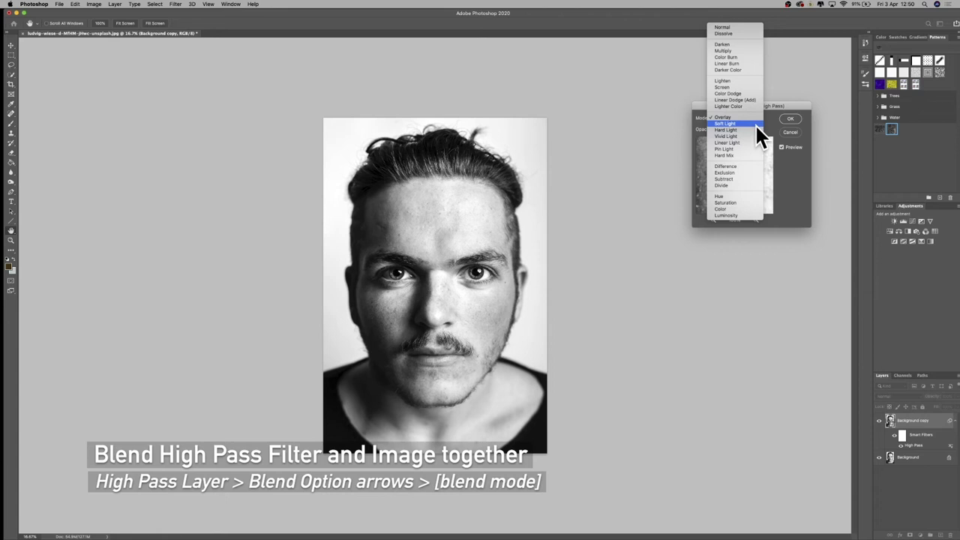
pyautogui.click(754, 123)
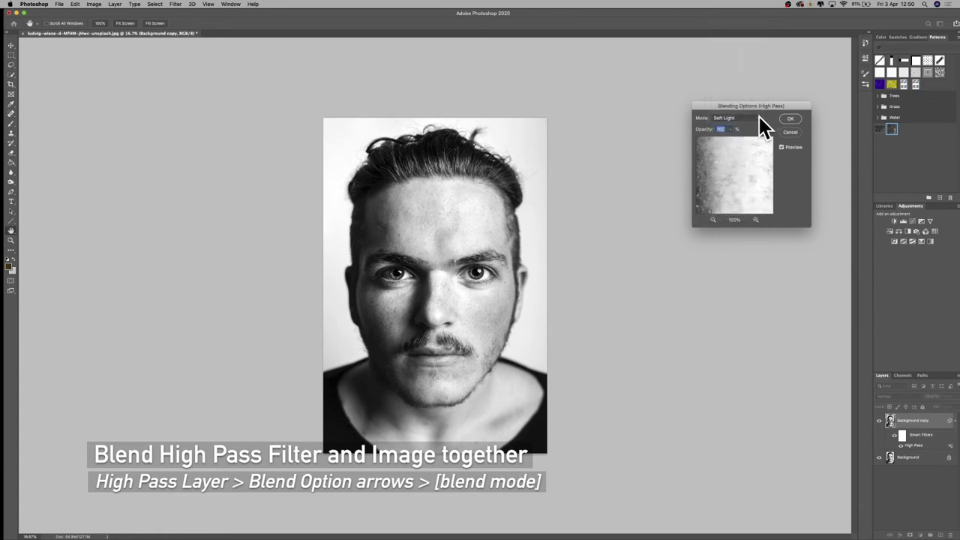
pyautogui.click(759, 117)
pyautogui.click(758, 121)
pyautogui.click(759, 120)
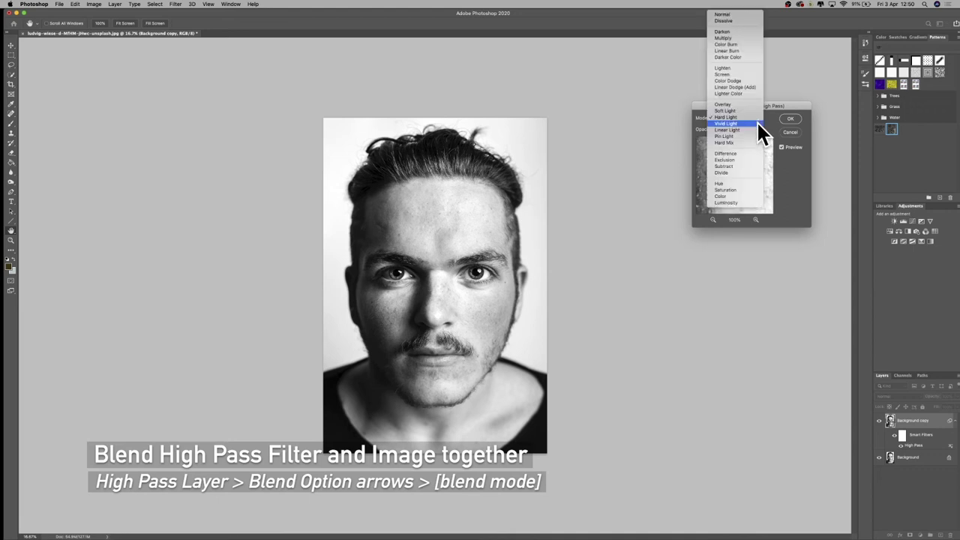
pyautogui.click(756, 129)
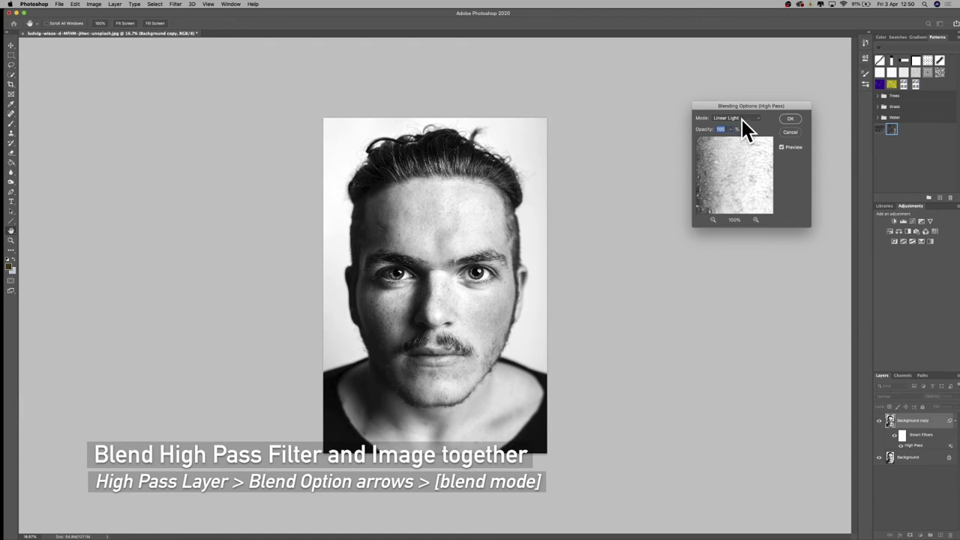
pyautogui.click(786, 117)
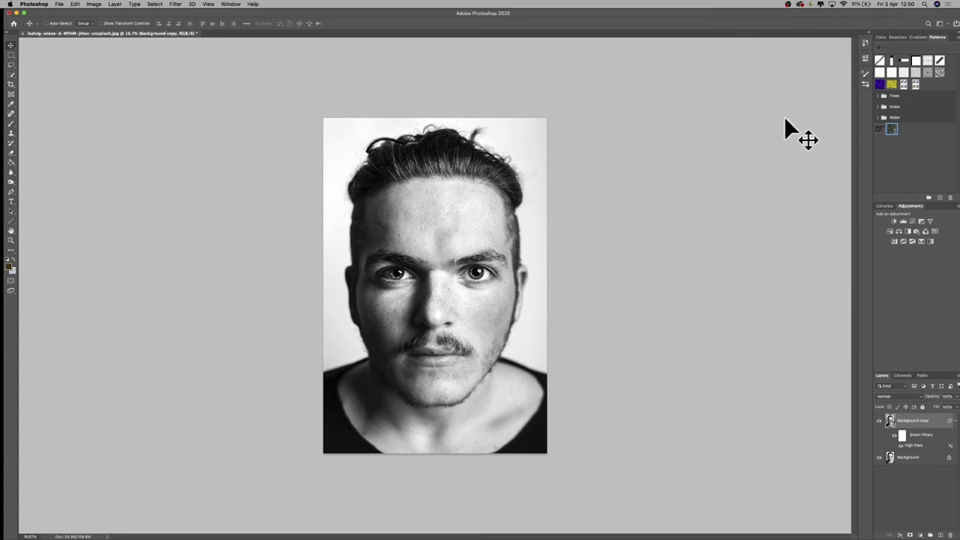
# Zoom to 50% on the face and toggle the Background copy's visibility three times to compare sharpening
pyautogui.press('super+equal')
pyautogui.press('super+equal')
pyautogui.press('super+equal')
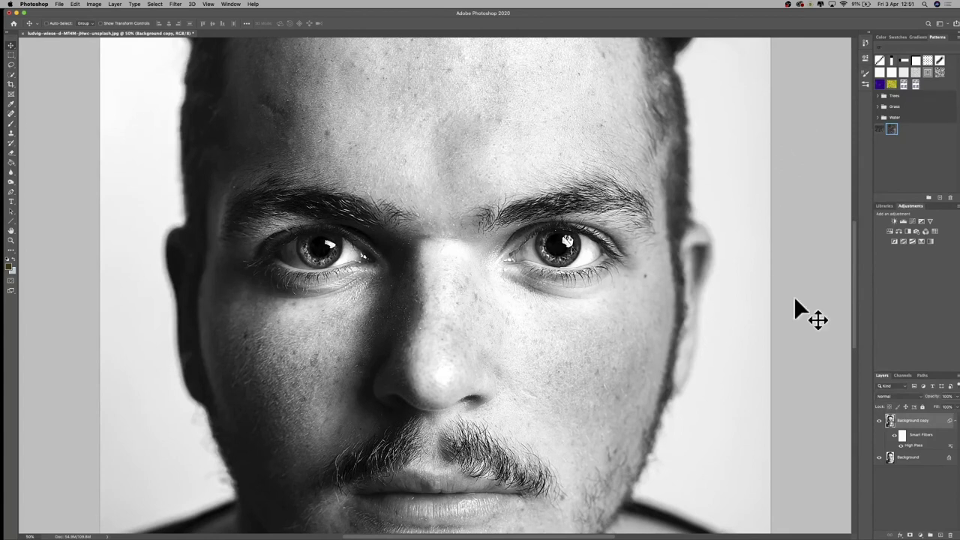
pyautogui.click(880, 421)
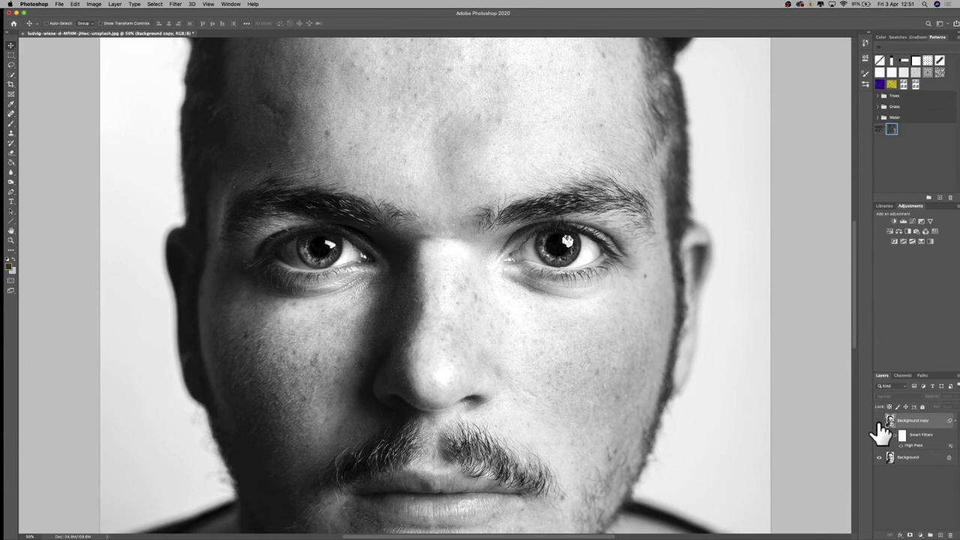
pyautogui.click(880, 421)
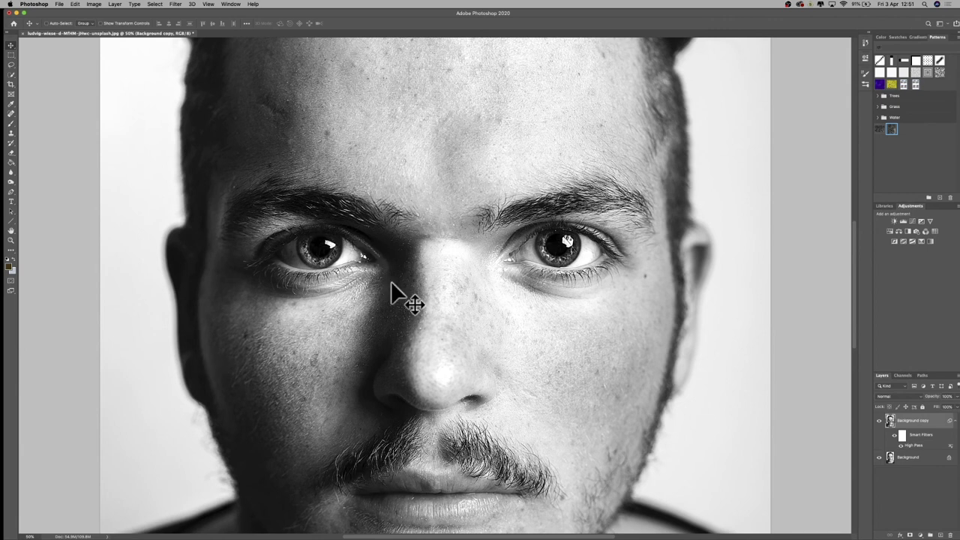
pyautogui.click(881, 420)
pyautogui.click(881, 422)
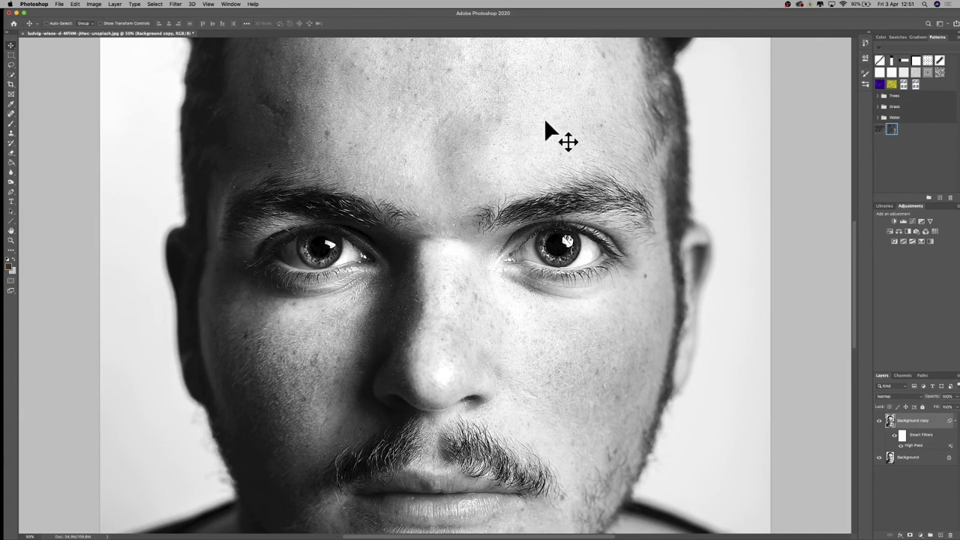
pyautogui.click(880, 421)
pyautogui.click(880, 423)
# Zoom out from 50% to 25% so the full sharpened portrait fits the window
pyautogui.moveTo(527, 162); pyautogui.dragTo(527, 163)
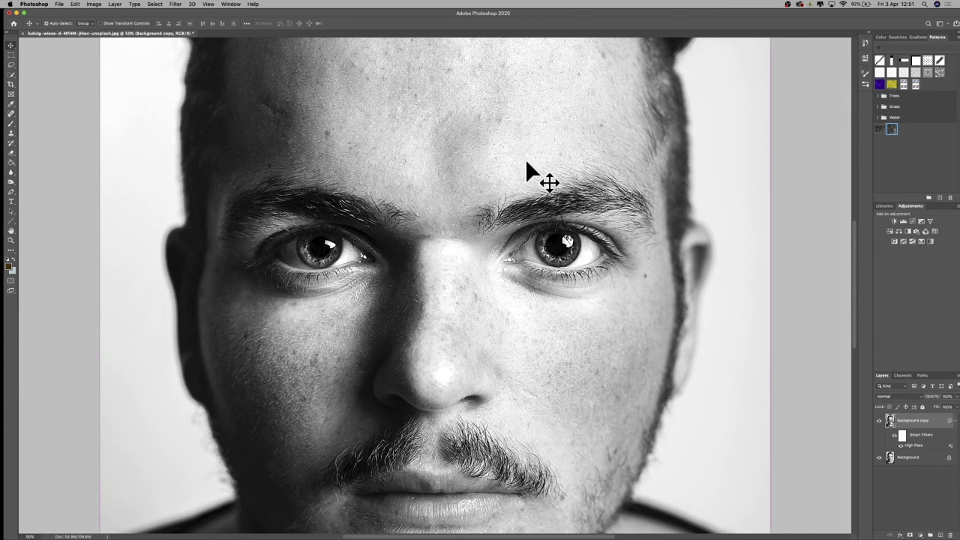
pyautogui.press('super+minus')
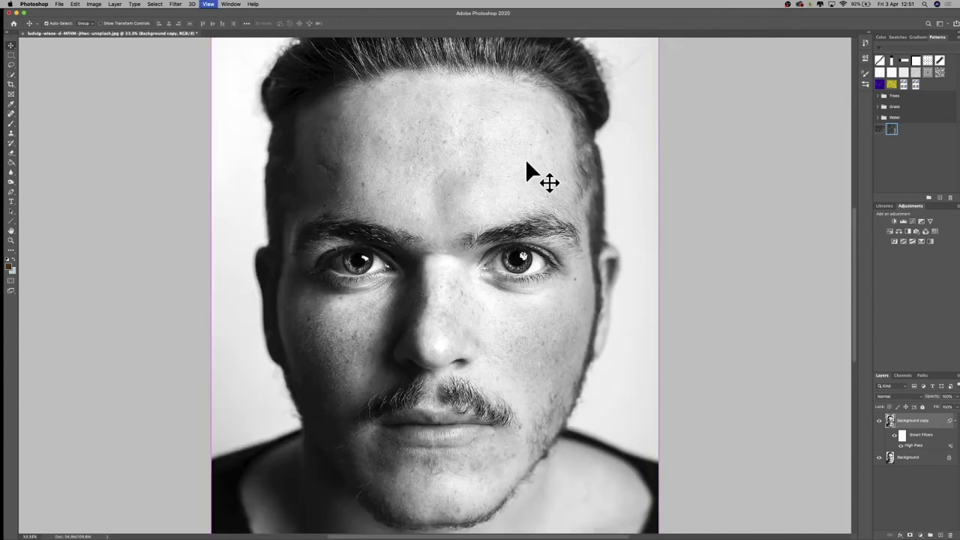
pyautogui.press('super+minus')
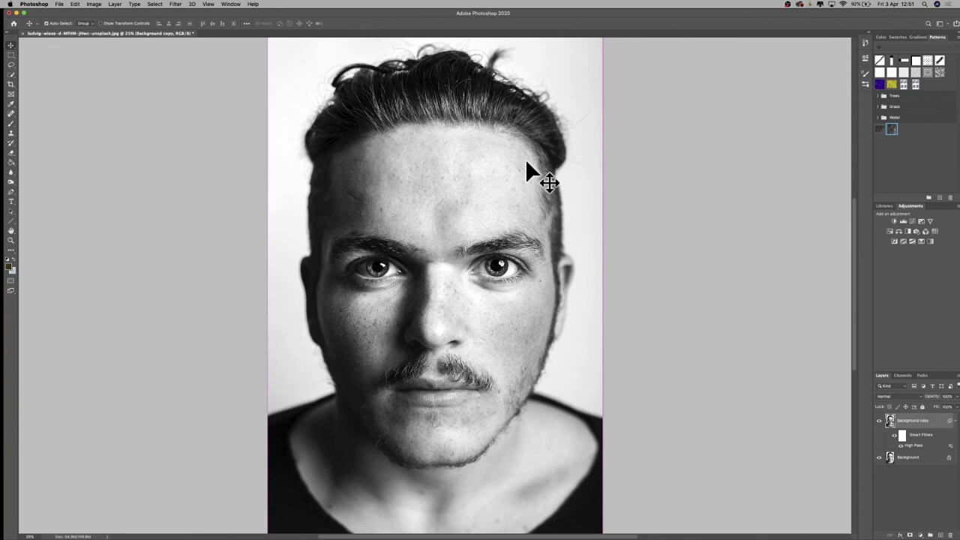
pyautogui.press('super+minus')
pyautogui.press('super+equal')
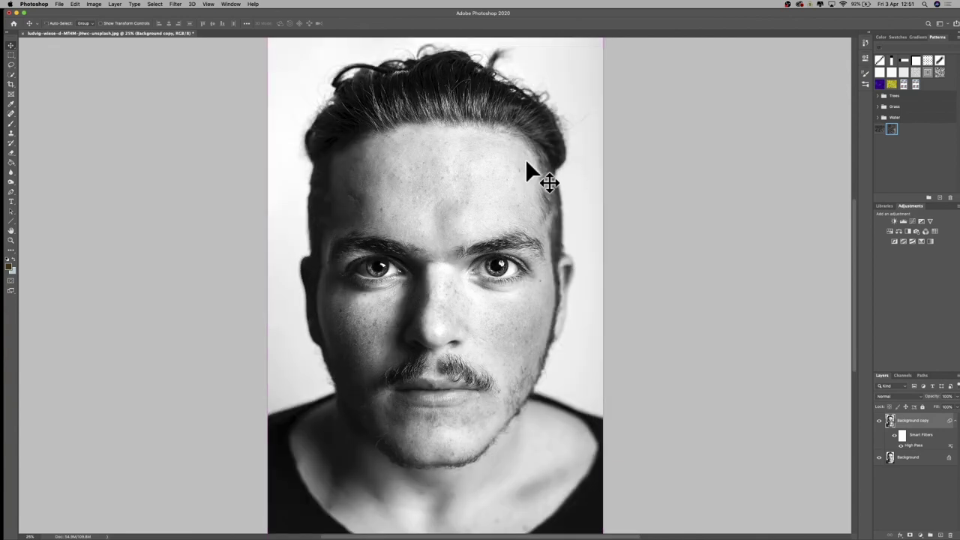